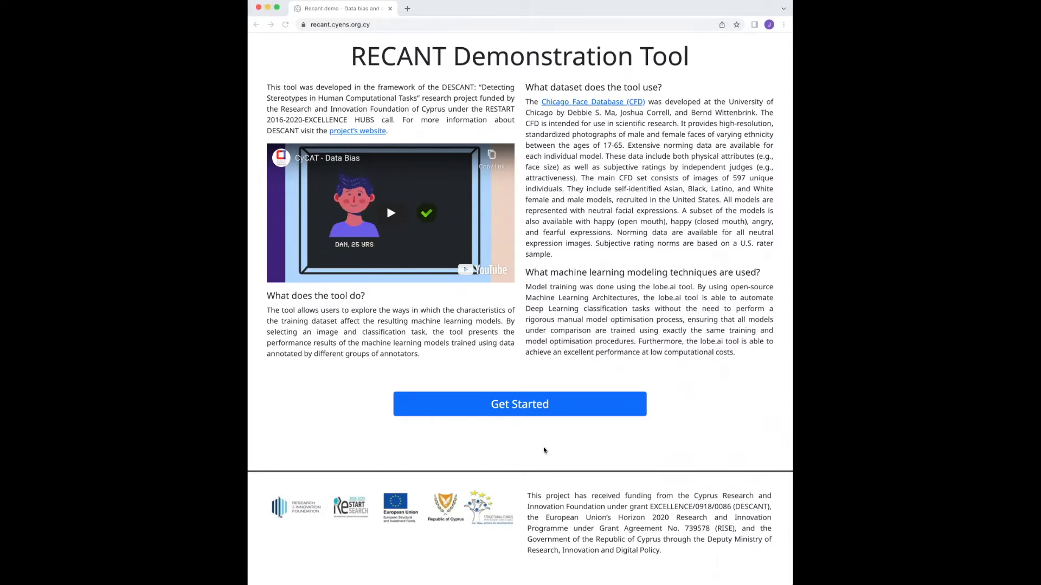
# Step: Start the demonstration and choose the third image in the gallery's first row, CFD-BF-035-001-N, as input
pyautogui.click(523, 406)
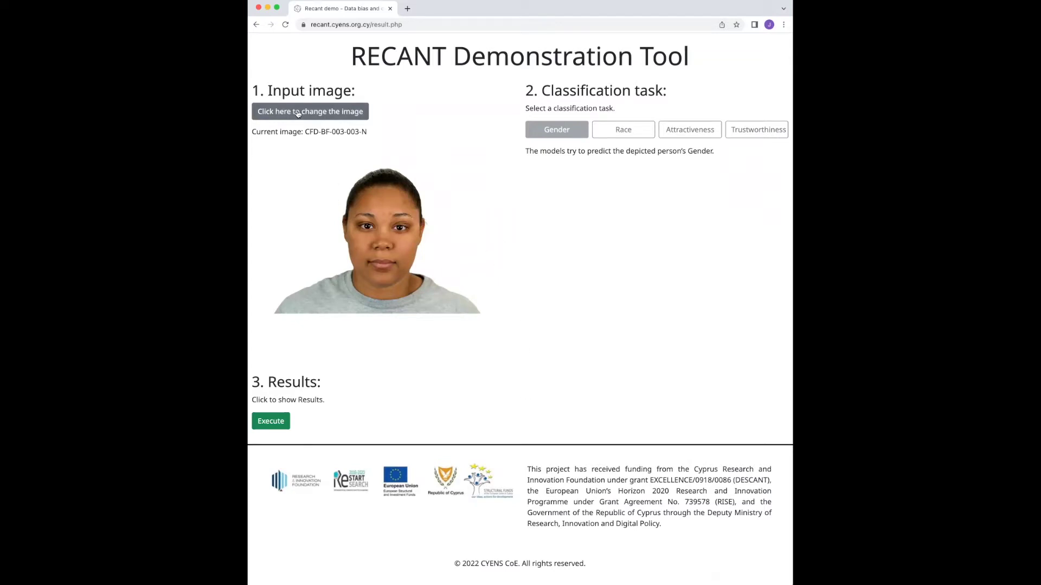
pyautogui.click(332, 111)
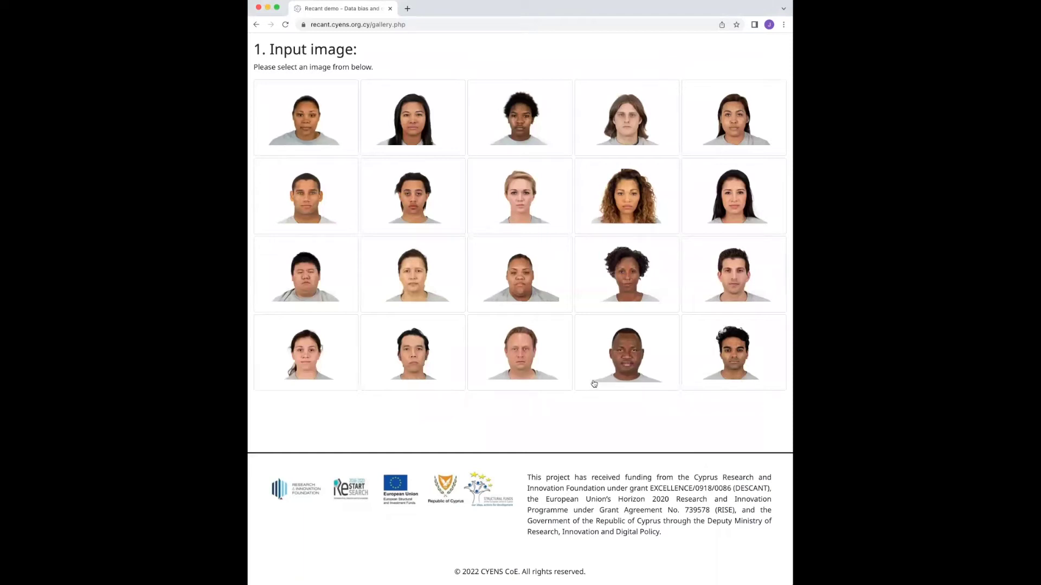
pyautogui.click(514, 112)
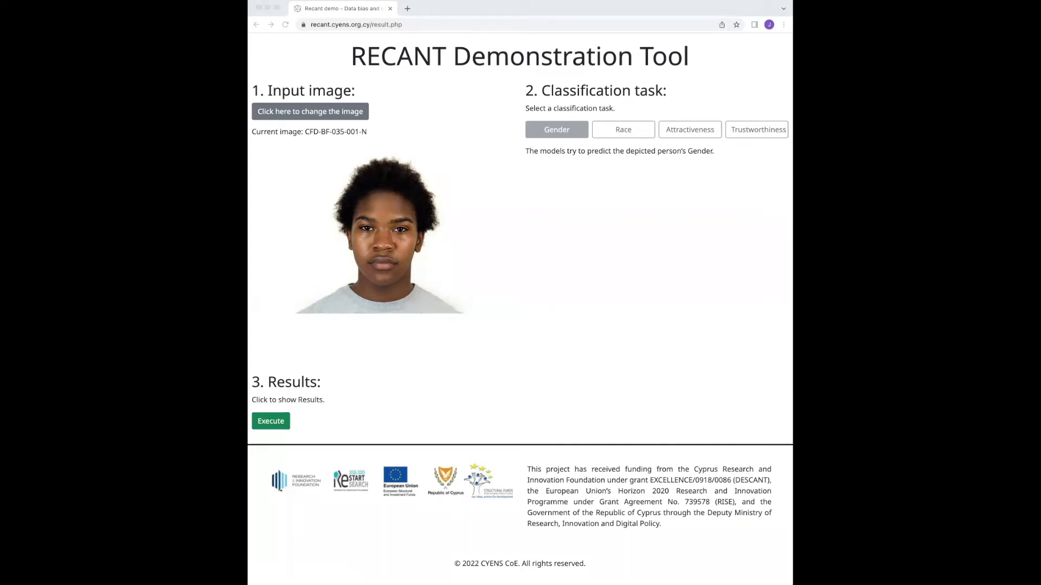
# Step: Run the Gender classification on the chosen image and review the decisions of all nine models
pyautogui.click(280, 425)
pyautogui.click(280, 425)
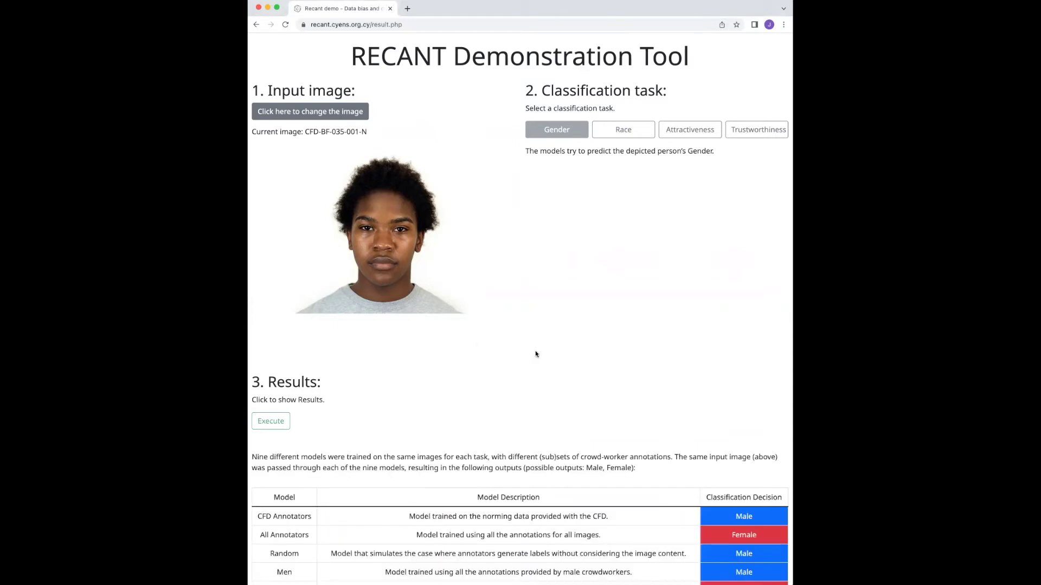
pyautogui.scroll(-4, 537, 355)
pyautogui.scroll(-2, 540, 359)
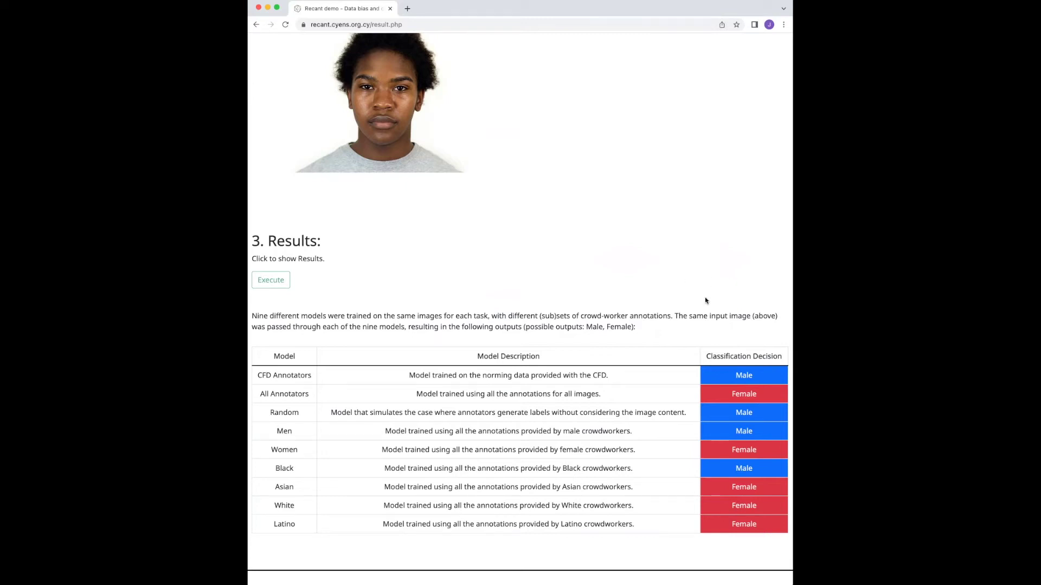
pyautogui.scroll(1, 692, 299)
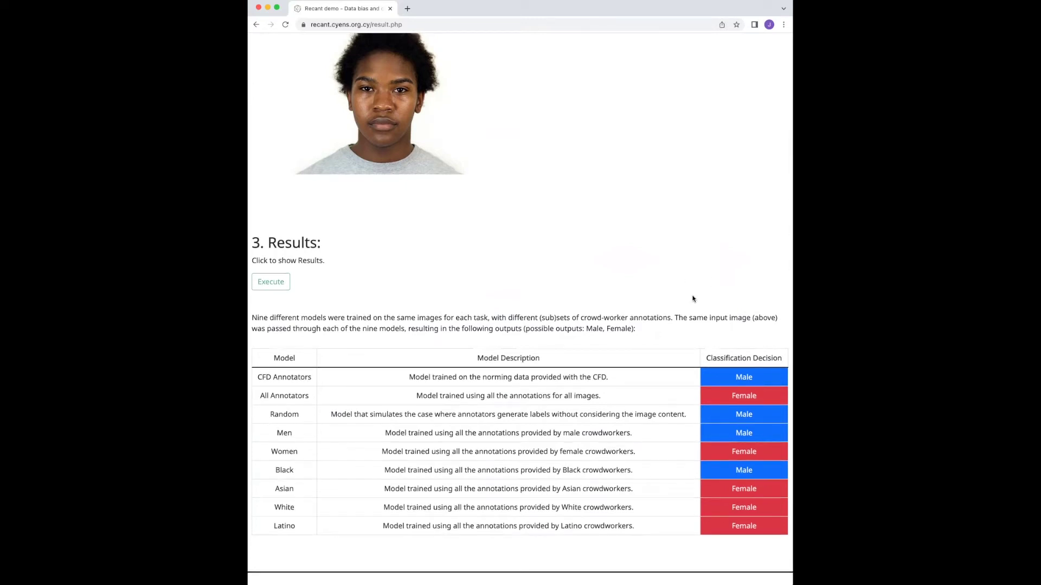
pyautogui.scroll(1, 692, 299)
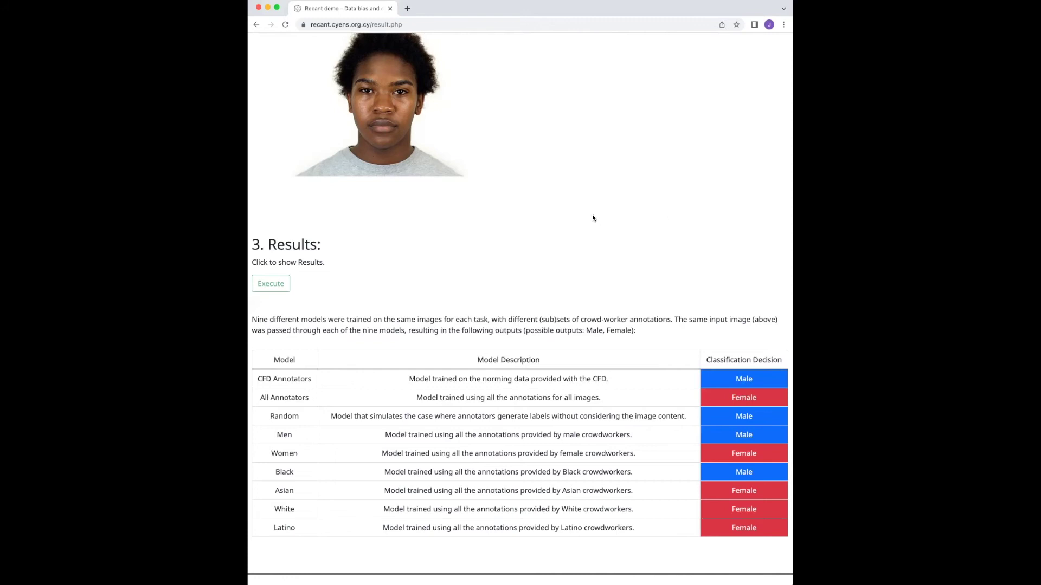
# Step: Change the input image to the fourth one in the gallery's first row, CFD-WM-038-003-N
pyautogui.scroll(1, 609, 229)
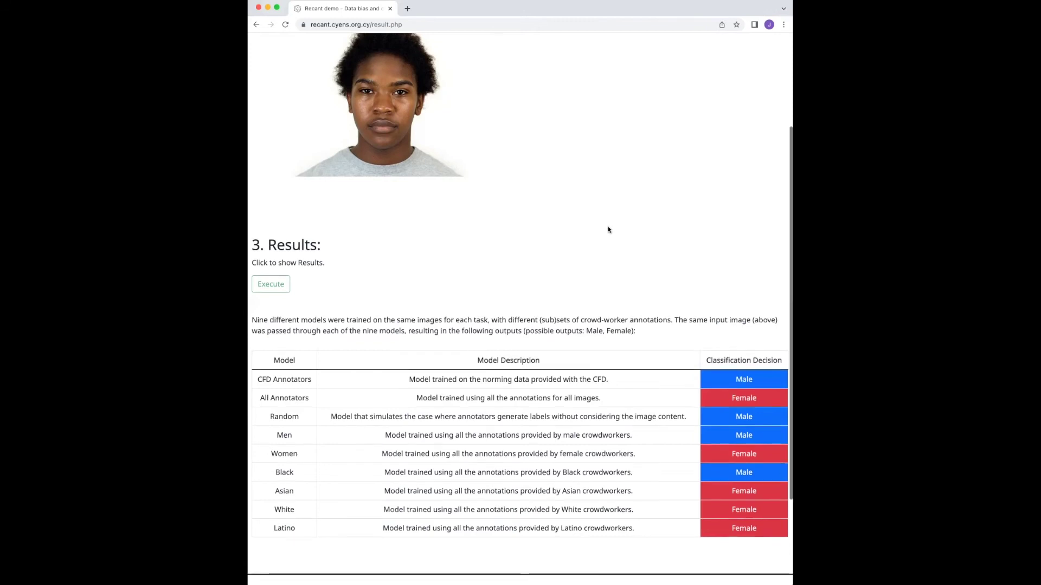
pyautogui.scroll(5, 608, 230)
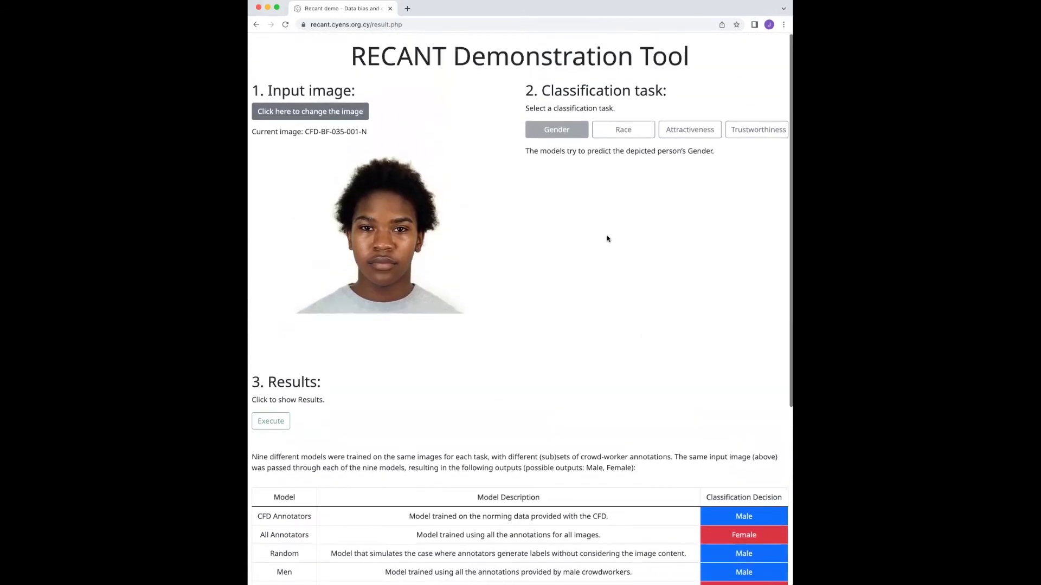
pyautogui.click(345, 122)
pyautogui.click(634, 121)
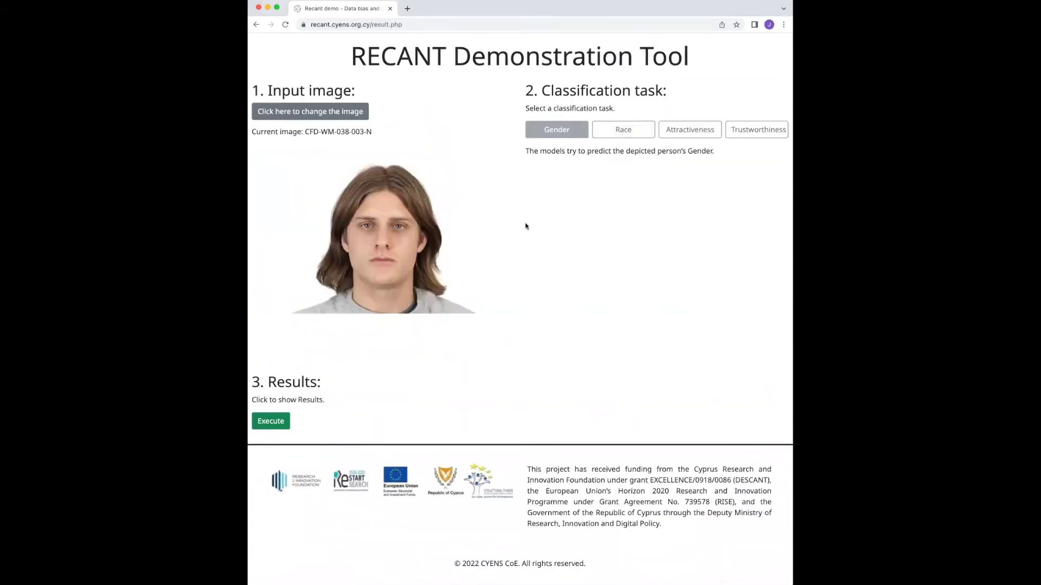
# Step: Set the classification task to Race, execute it and review the results table
pyautogui.click(642, 136)
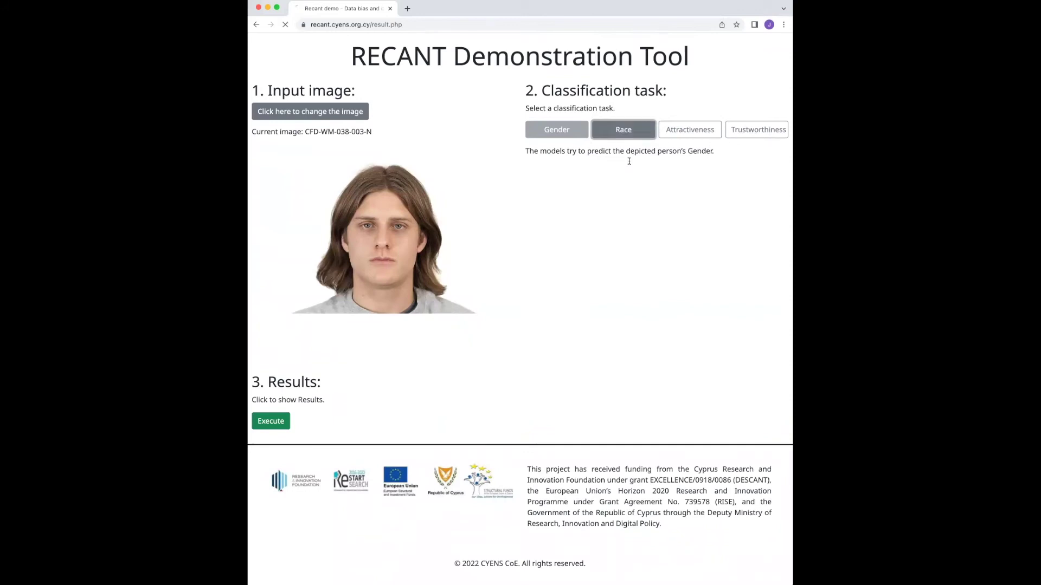
pyautogui.click(270, 422)
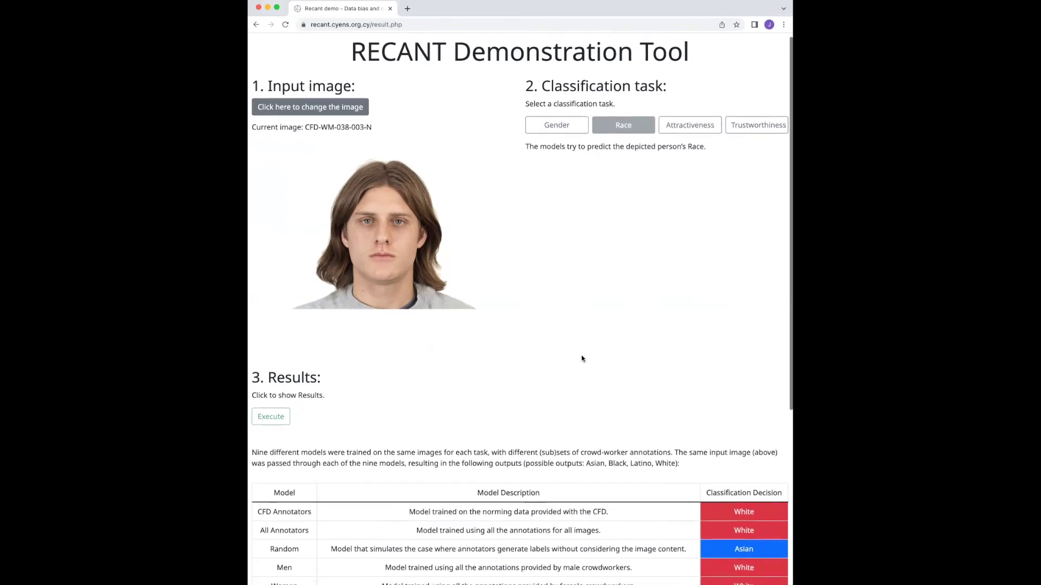
pyautogui.scroll(-2, 584, 348)
pyautogui.scroll(-1, 704, 337)
pyautogui.scroll(-3, 638, 337)
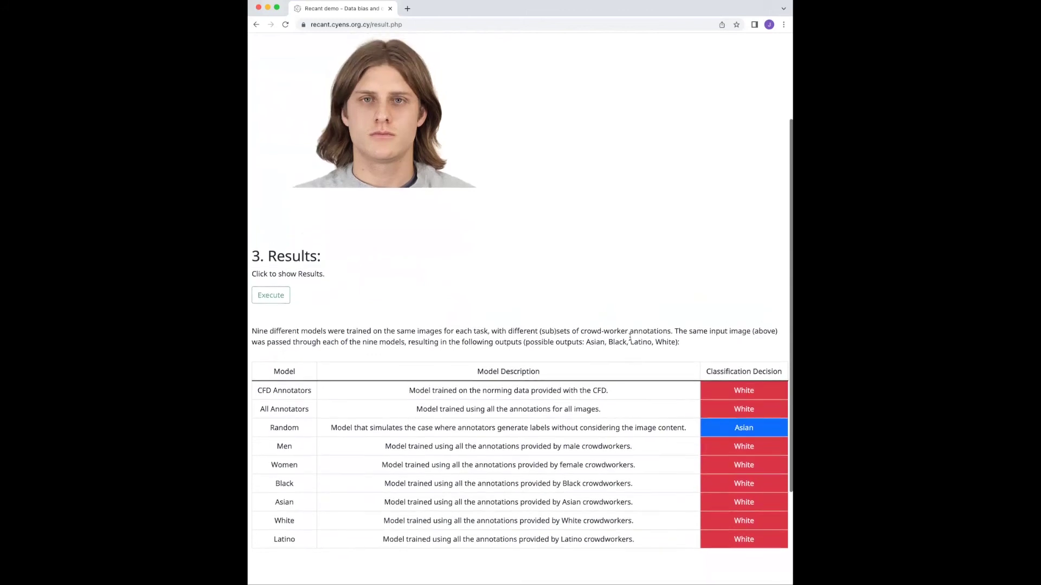
# Step: Switch the classification task to Attractiveness, execute it and review each model's decision
pyautogui.scroll(1, 765, 291)
pyautogui.scroll(5, 783, 197)
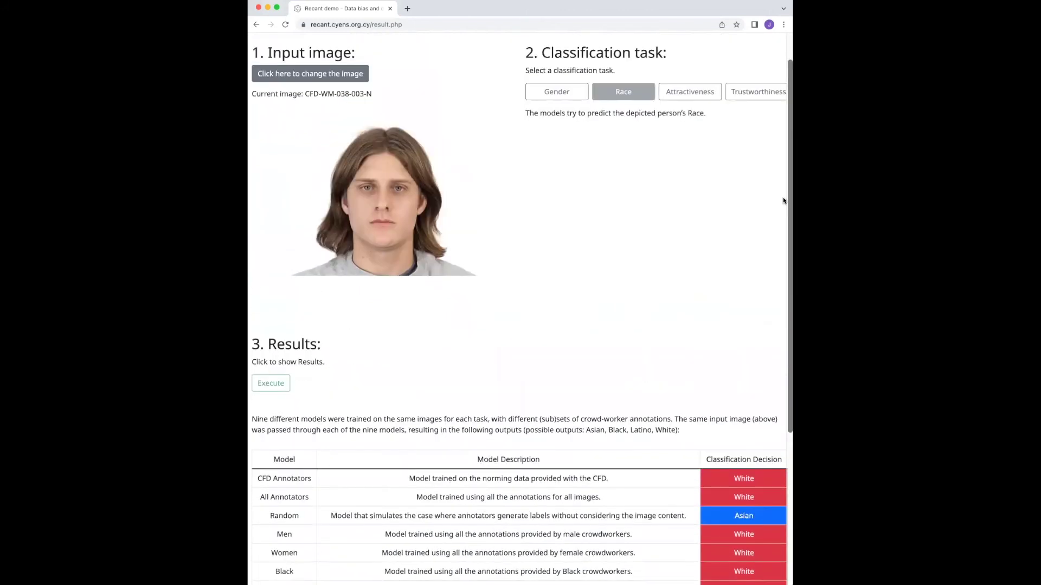
pyautogui.click(690, 130)
pyautogui.click(271, 421)
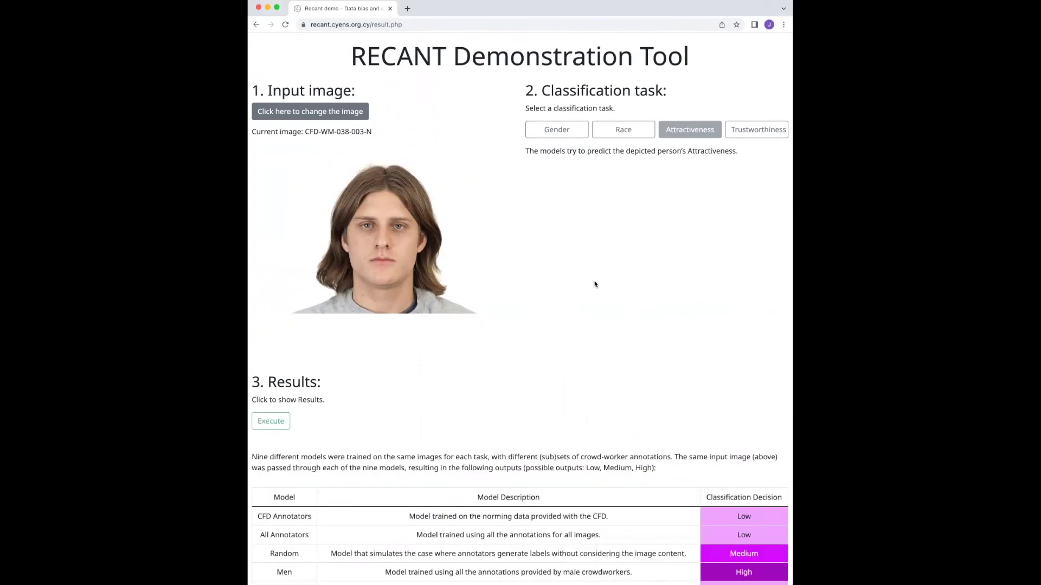
pyautogui.scroll(-1, 594, 287)
pyautogui.scroll(-3, 741, 280)
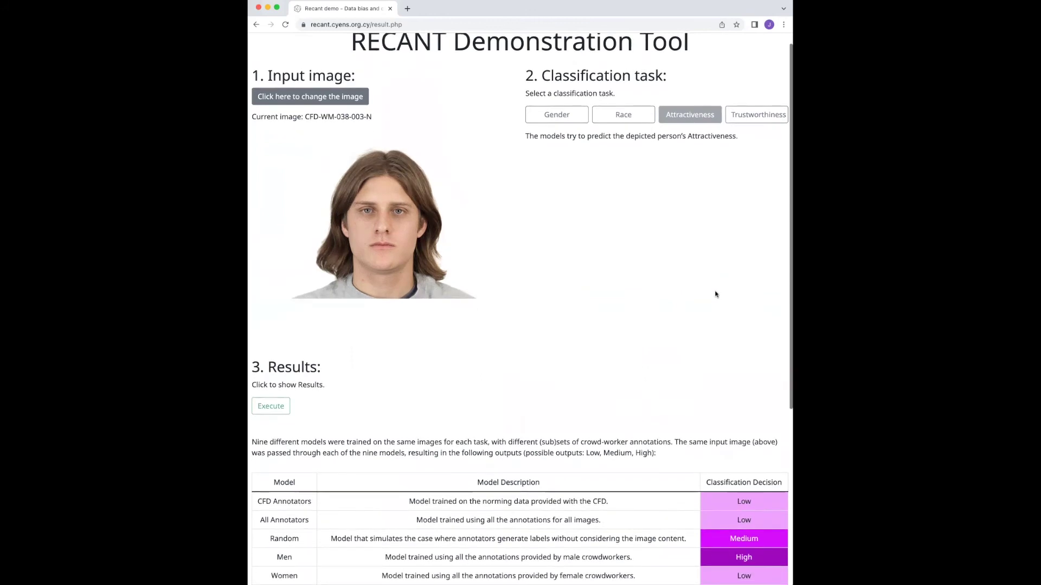
pyautogui.scroll(-5, 676, 425)
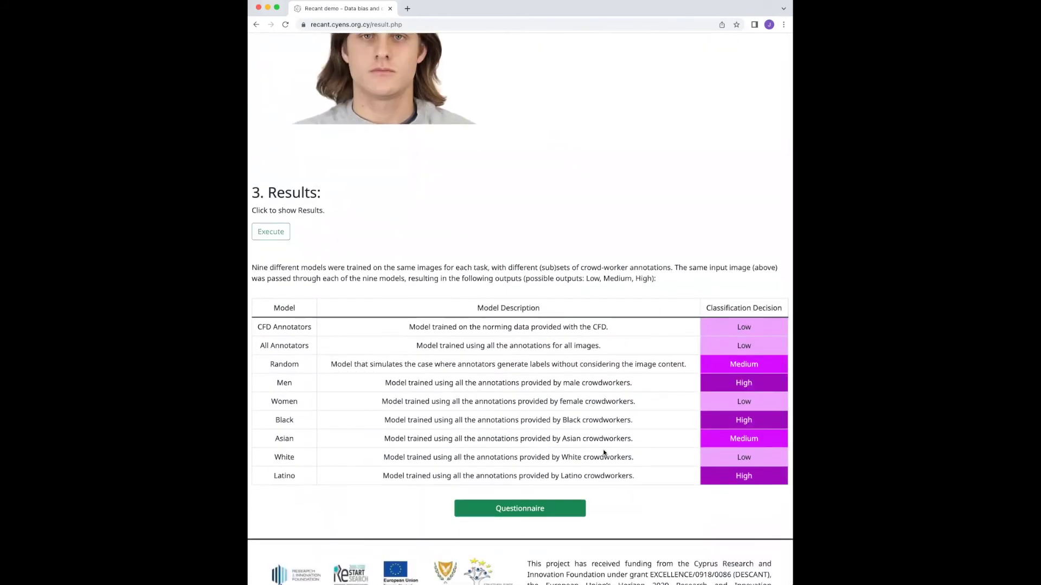
# Step: Open the questionnaire and examine the General Information questions and the section reporting on the awareness exercises
pyautogui.click(536, 509)
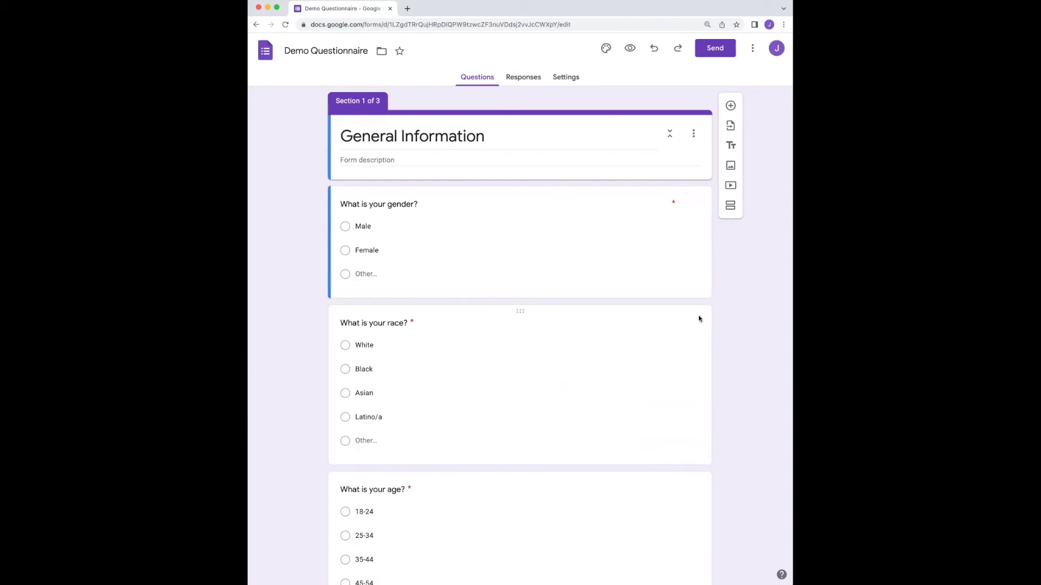
pyautogui.scroll(-3, 674, 360)
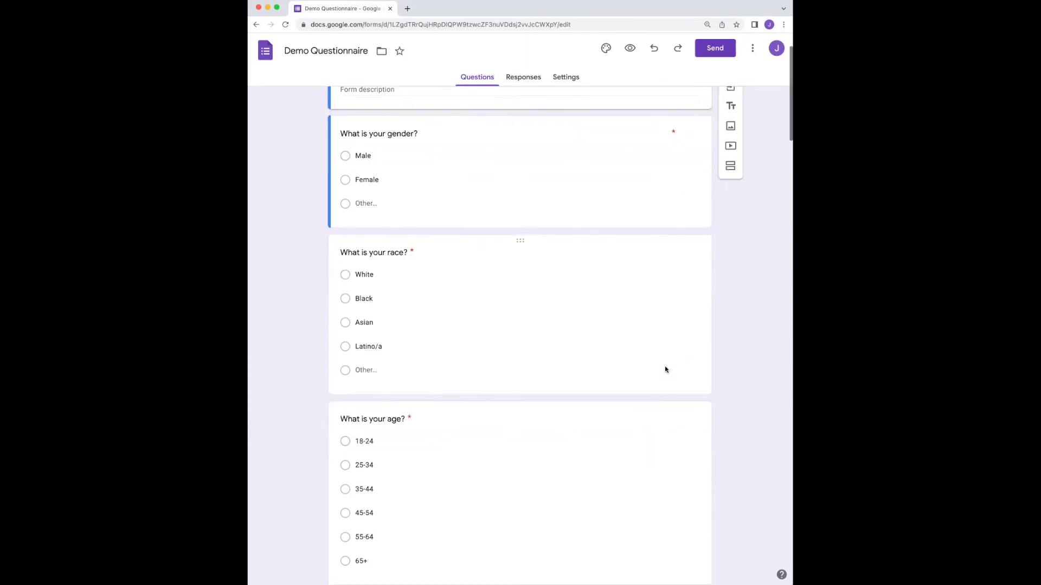
pyautogui.scroll(-5, 665, 367)
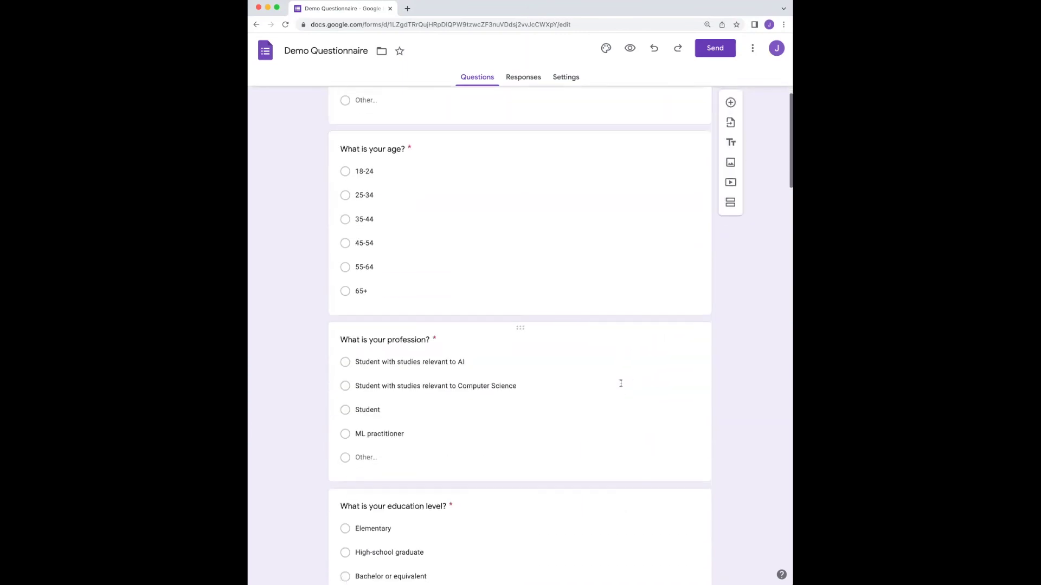
pyautogui.scroll(-3, 621, 386)
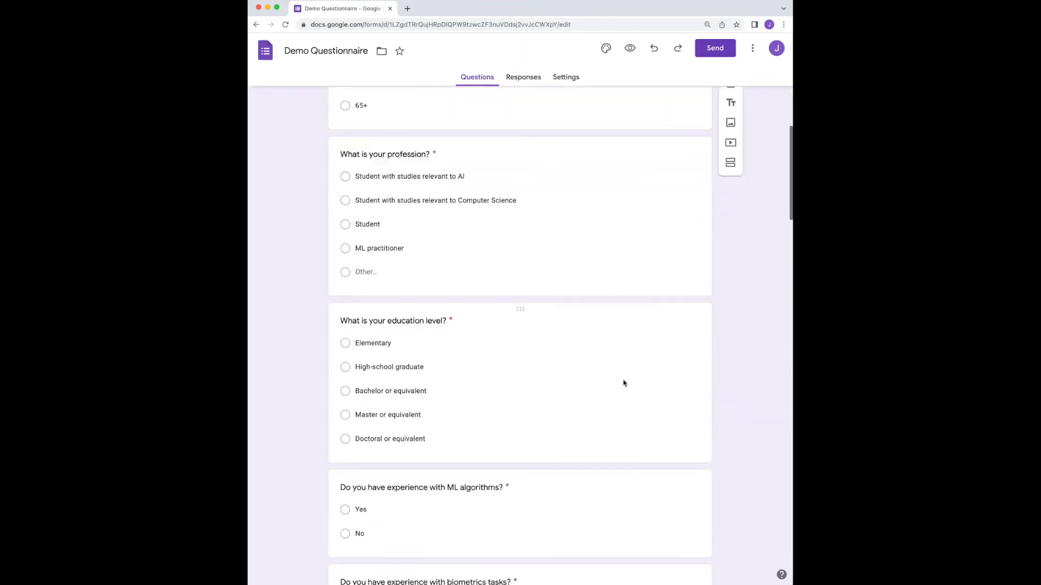
pyautogui.scroll(-3, 624, 384)
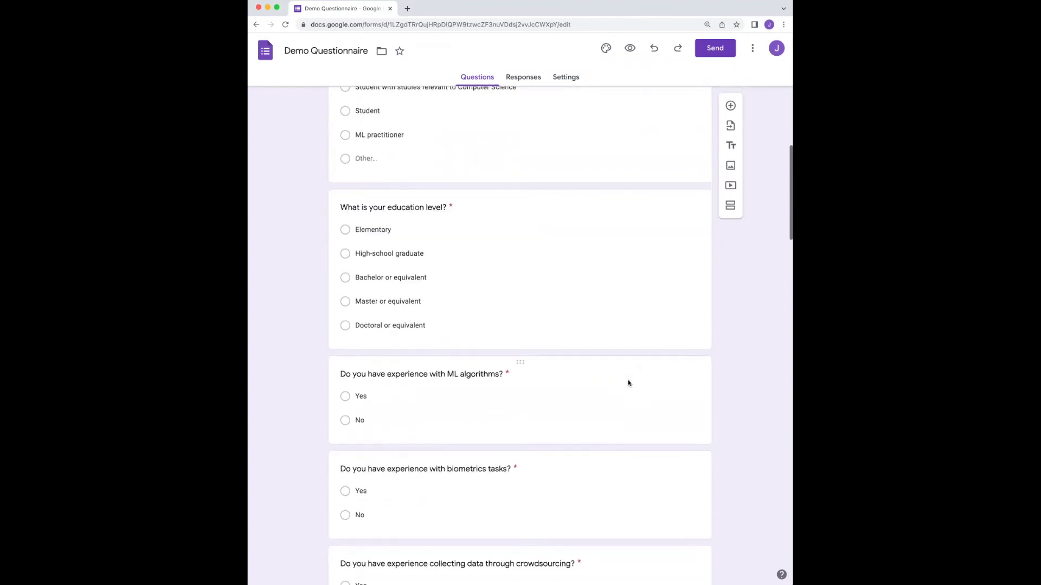
pyautogui.scroll(-1, 713, 349)
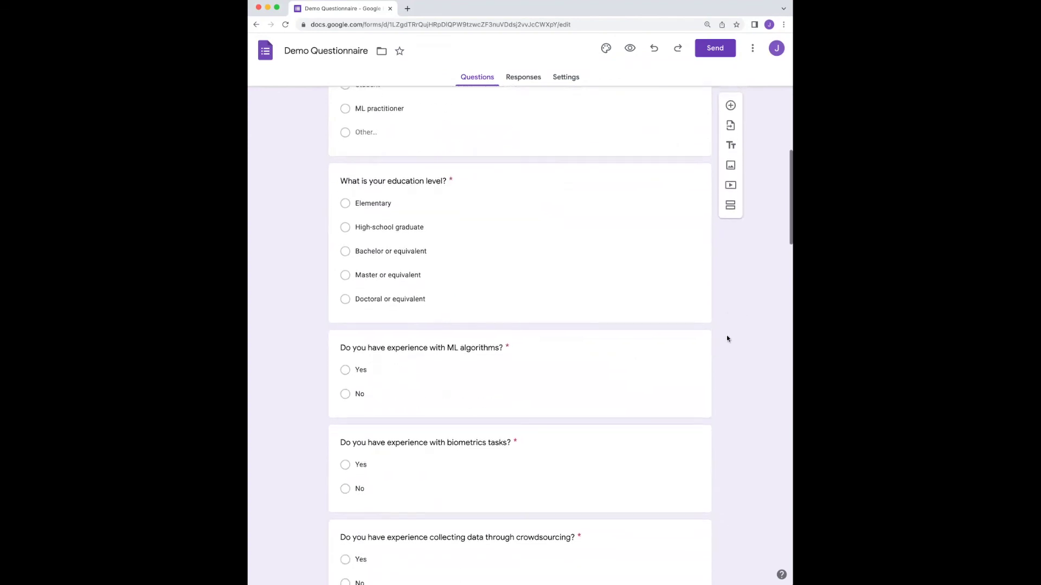
pyautogui.scroll(-10, 519, 337)
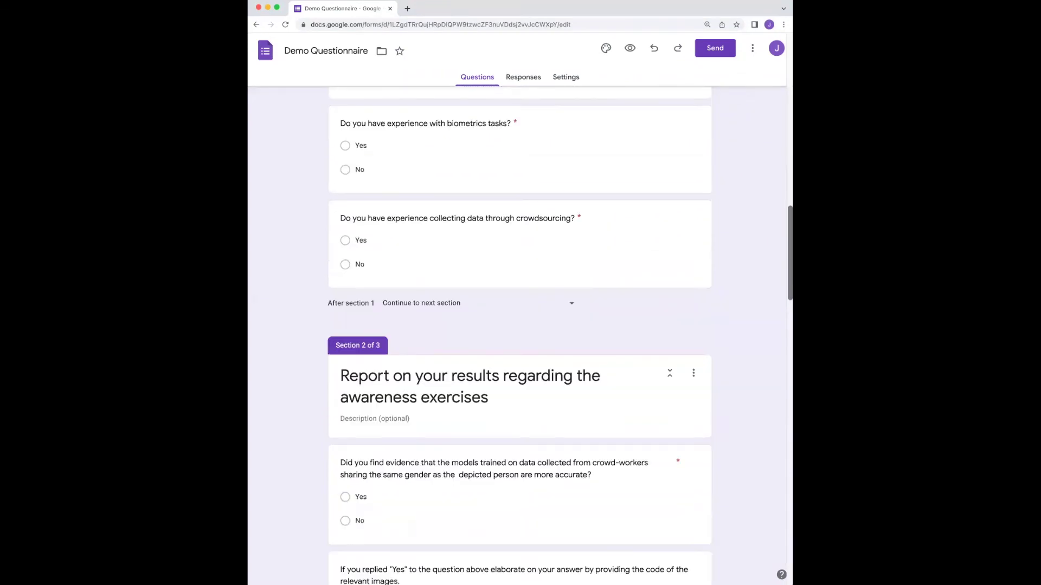
pyautogui.scroll(-1, 519, 336)
pyautogui.scroll(-2, 519, 337)
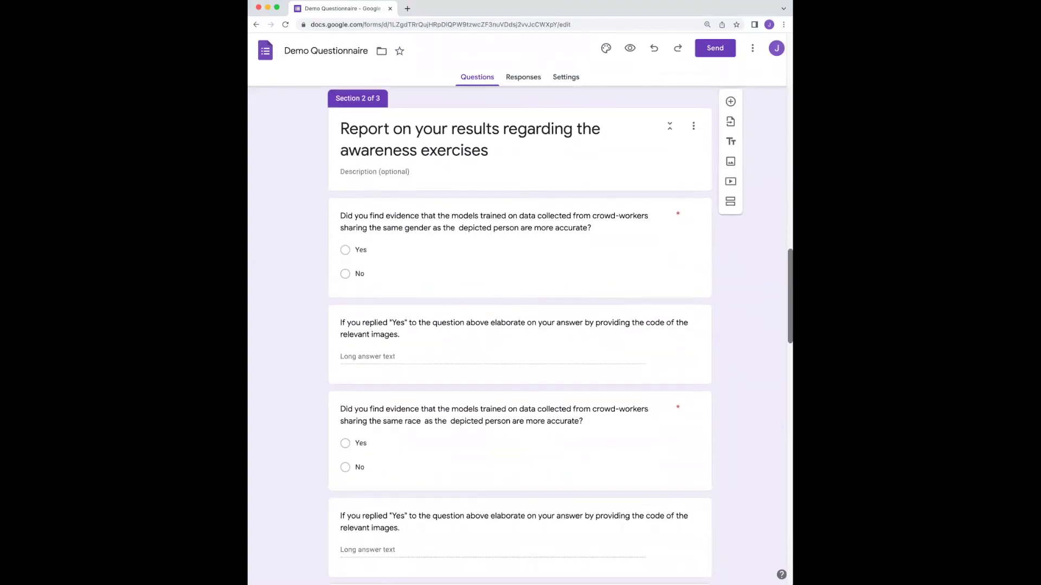